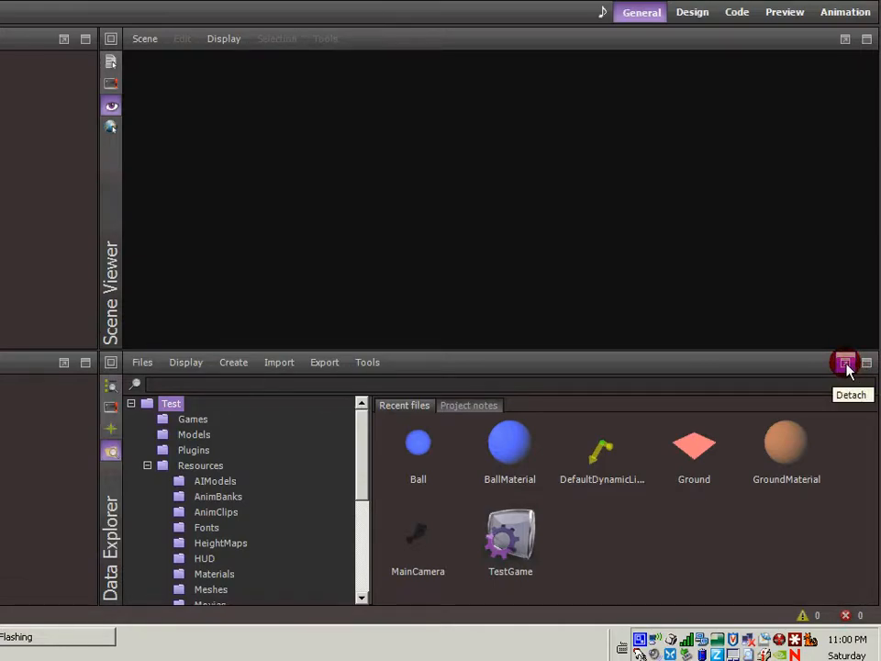
Step: Detach the Data Explorer into a floating window, move it over the Scene Viewer and close it to re-dock
click(845, 363)
drag(801, 369, 712, 232)
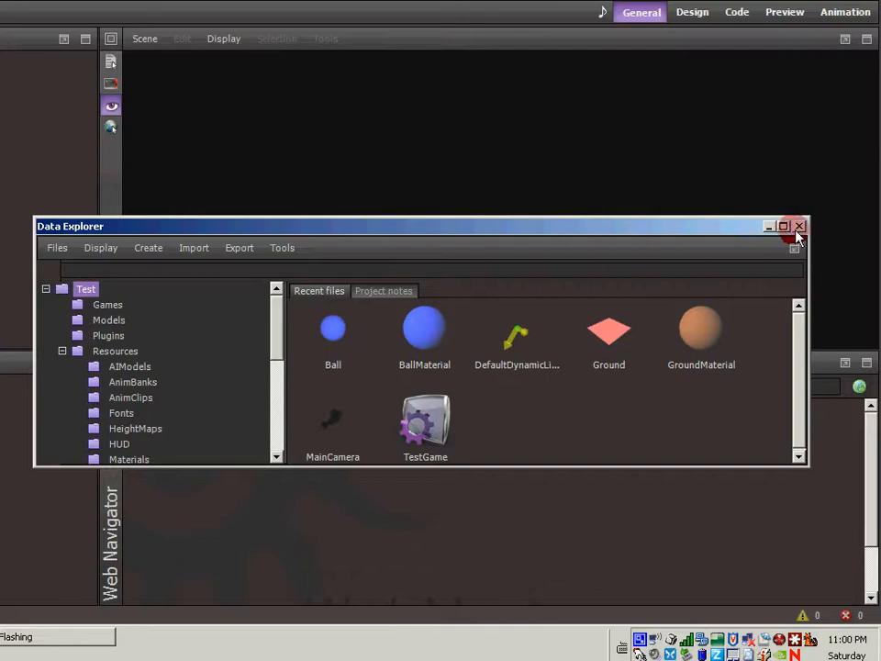
click(798, 227)
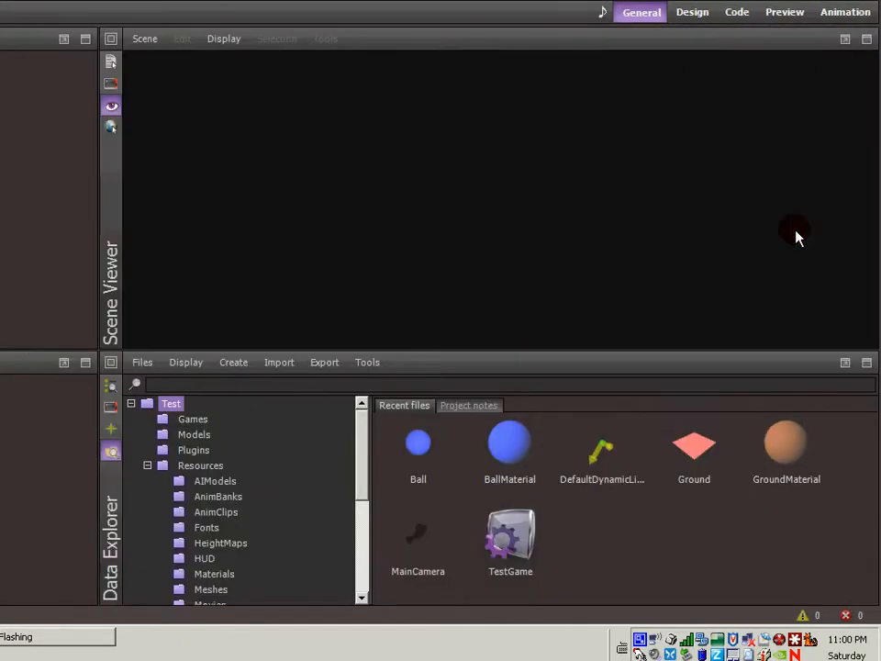
Step: Maximize the Data Explorer and check the Test project's entry in the project settings
click(865, 366)
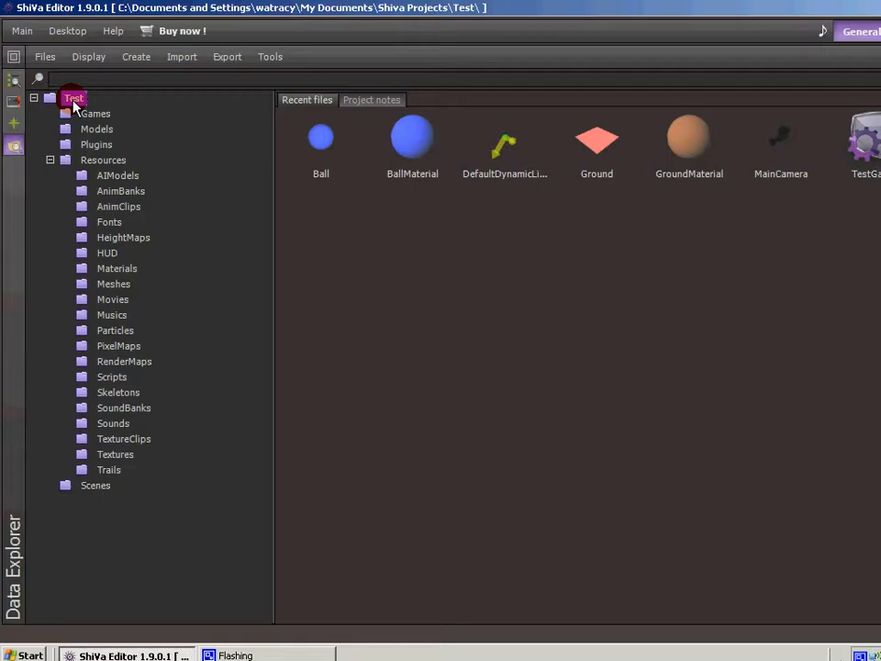
click(21, 31)
click(34, 56)
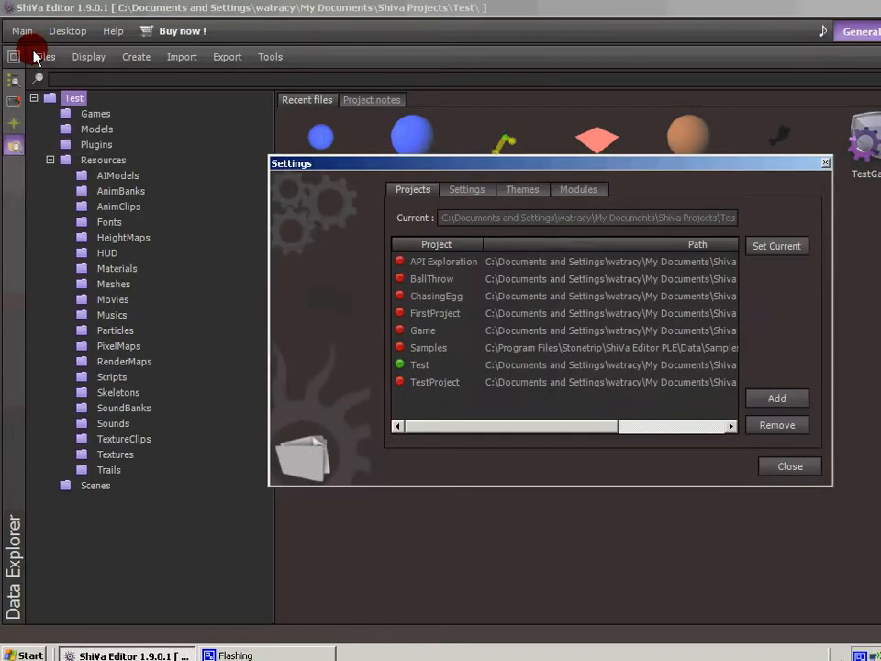
click(421, 365)
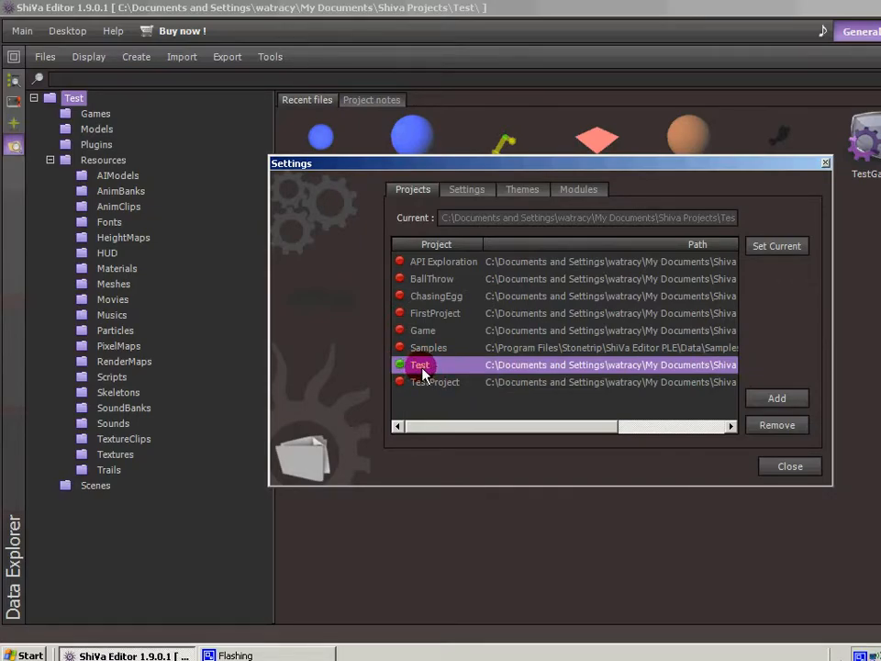
click(666, 466)
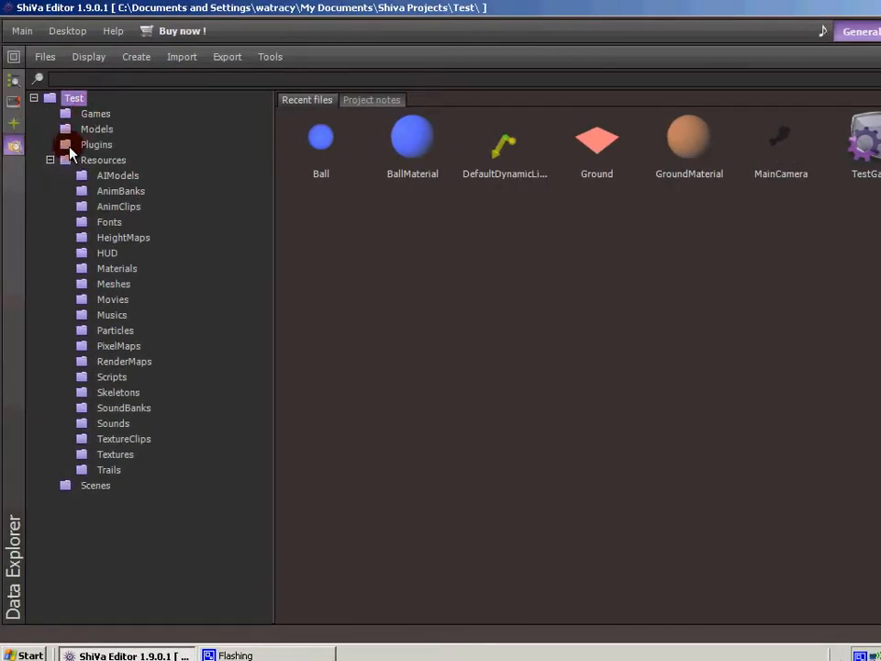
Step: Browse the Games, Models, Plugins, Resources and Scenes folders of the Test project
click(50, 160)
click(87, 117)
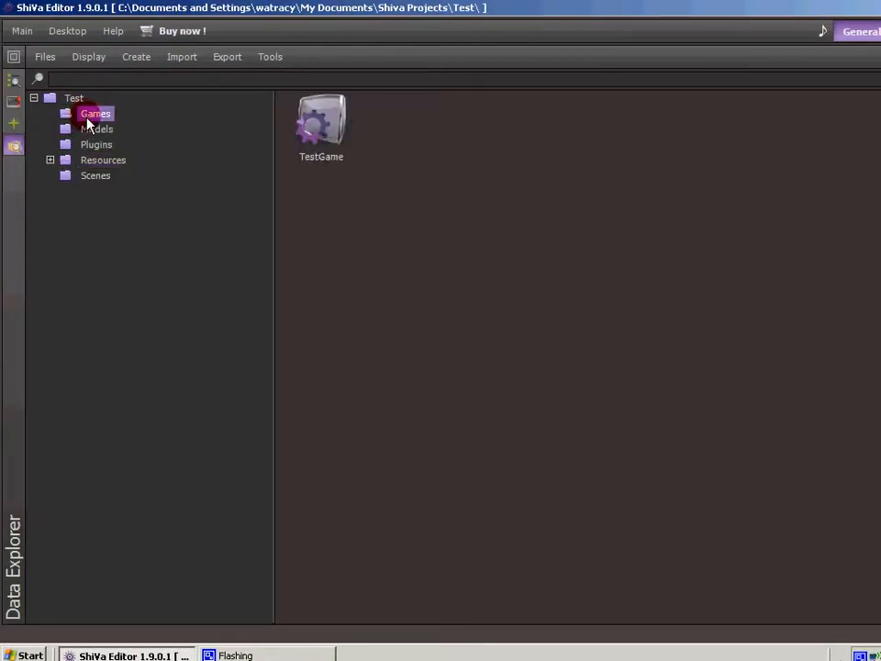
click(90, 134)
click(91, 146)
click(50, 159)
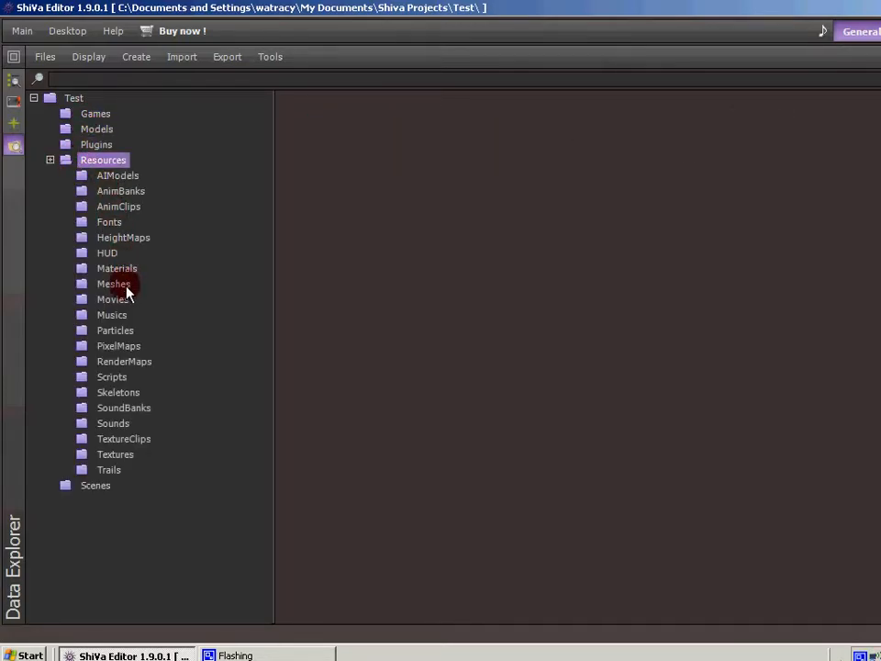
click(94, 485)
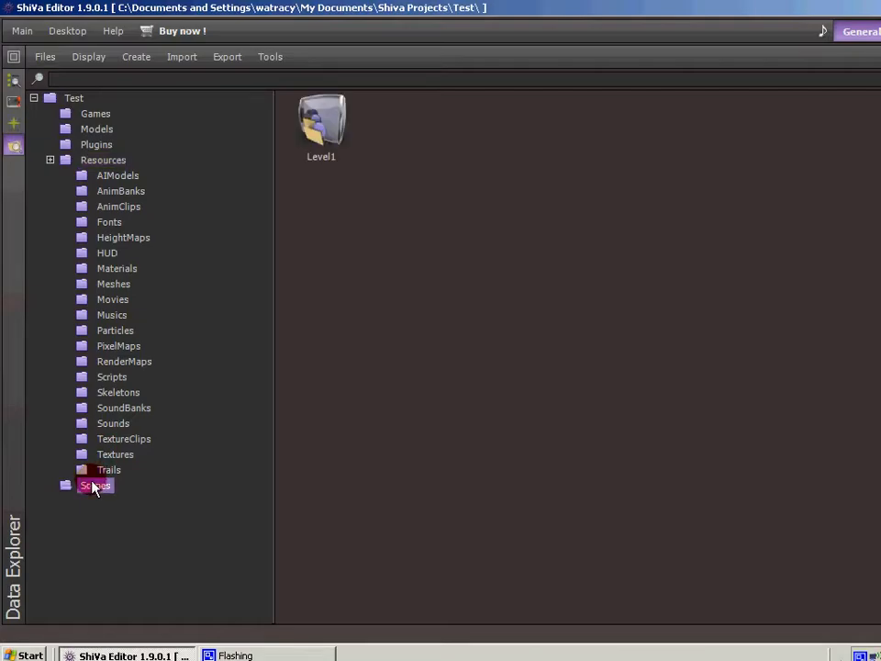
Step: Examine the contents of the Games, Models and Plugins folders and of the AIModels and AnimClips resource folders
click(99, 117)
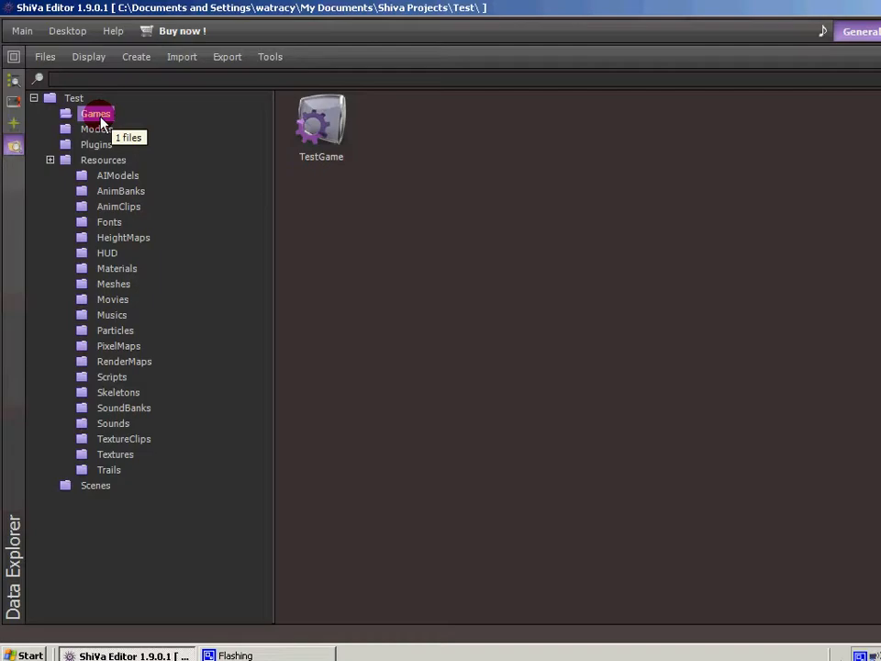
click(94, 134)
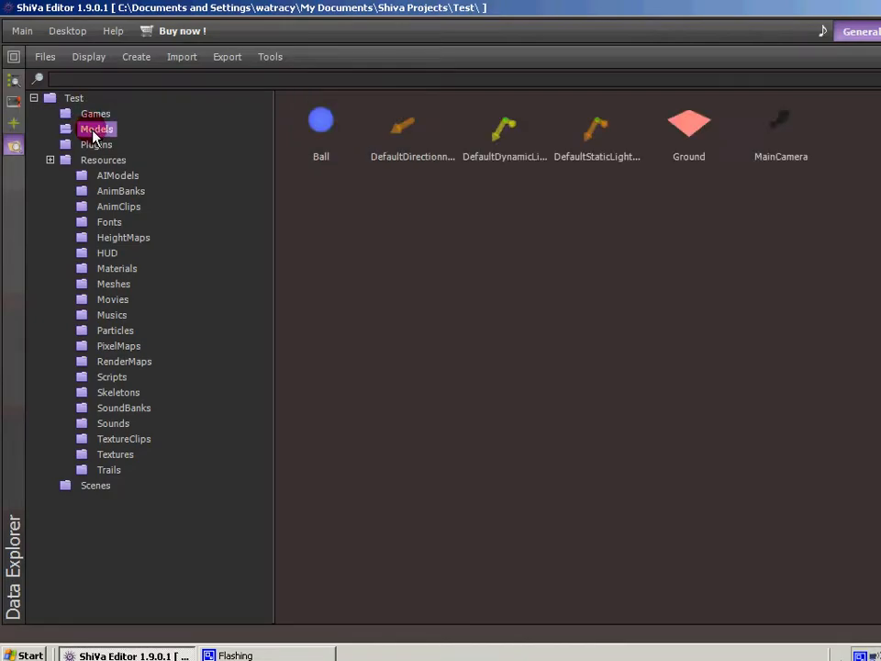
click(94, 145)
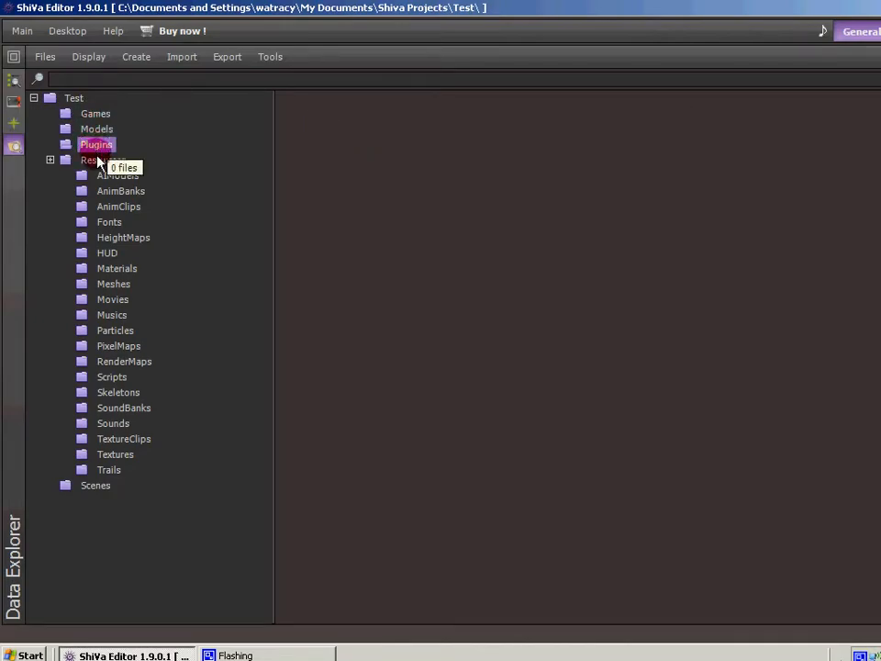
click(50, 161)
click(50, 161)
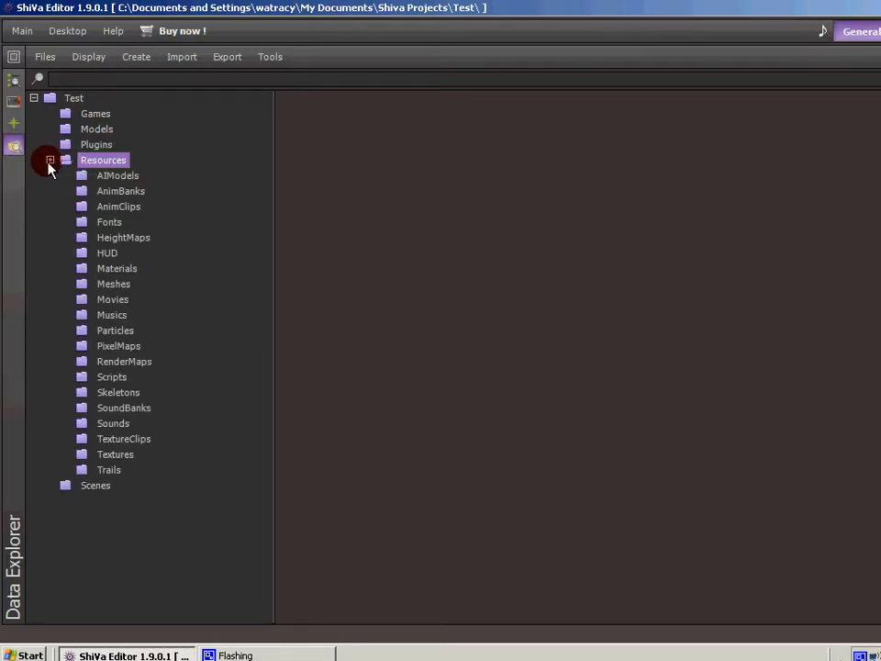
click(114, 181)
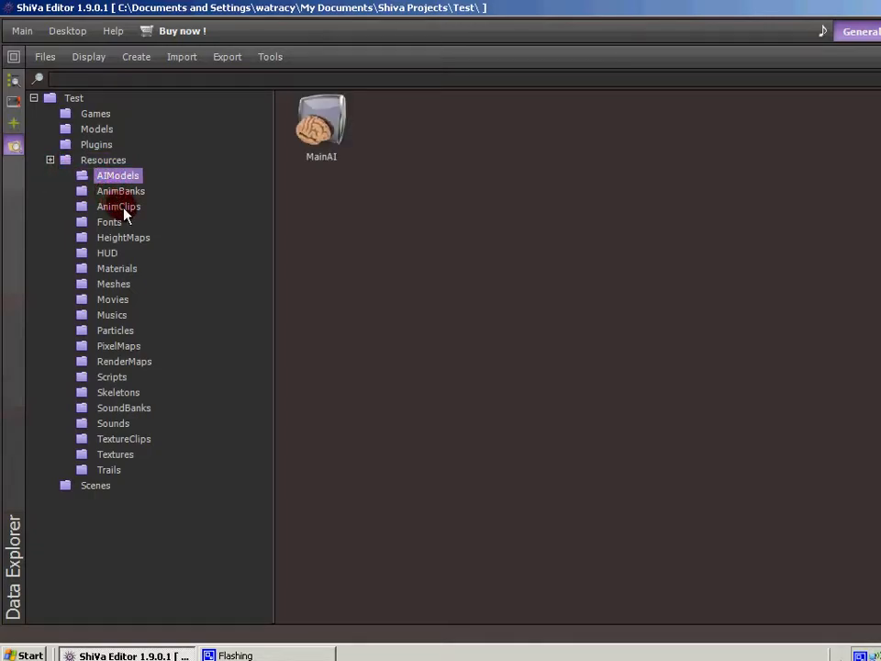
click(129, 209)
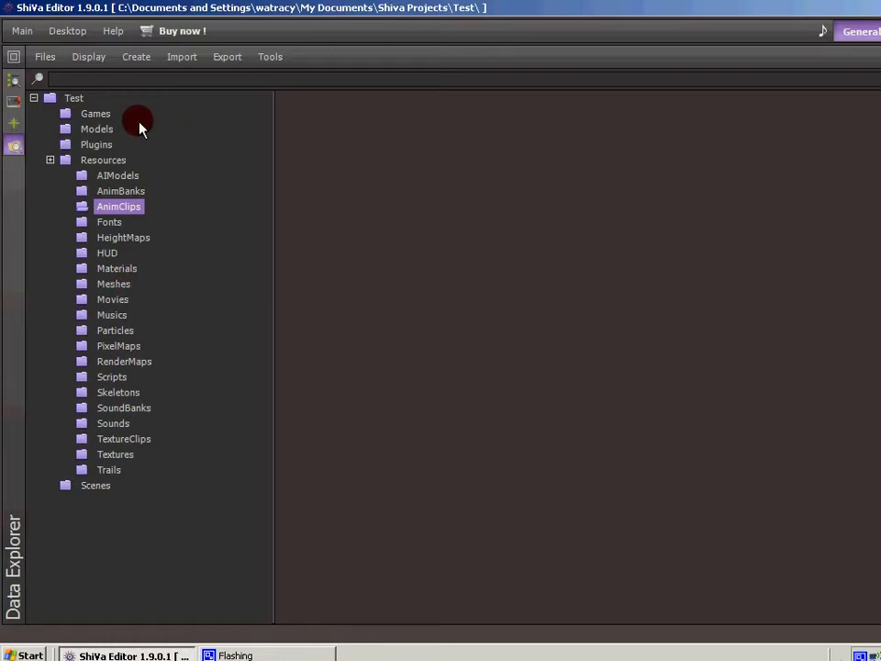
Step: Show the Games folder as a details list and switch it back to thumbnails
click(96, 113)
click(55, 57)
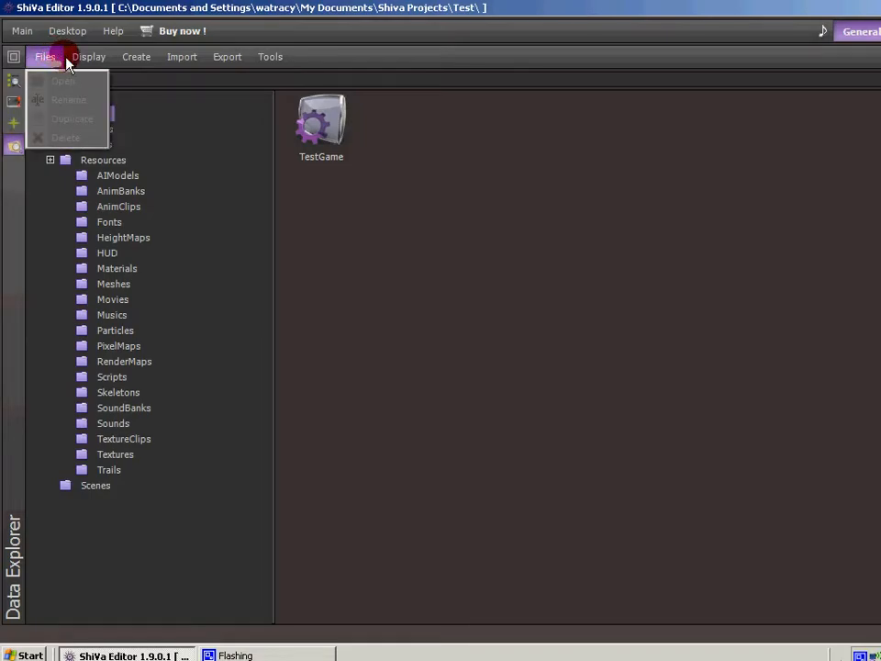
click(77, 58)
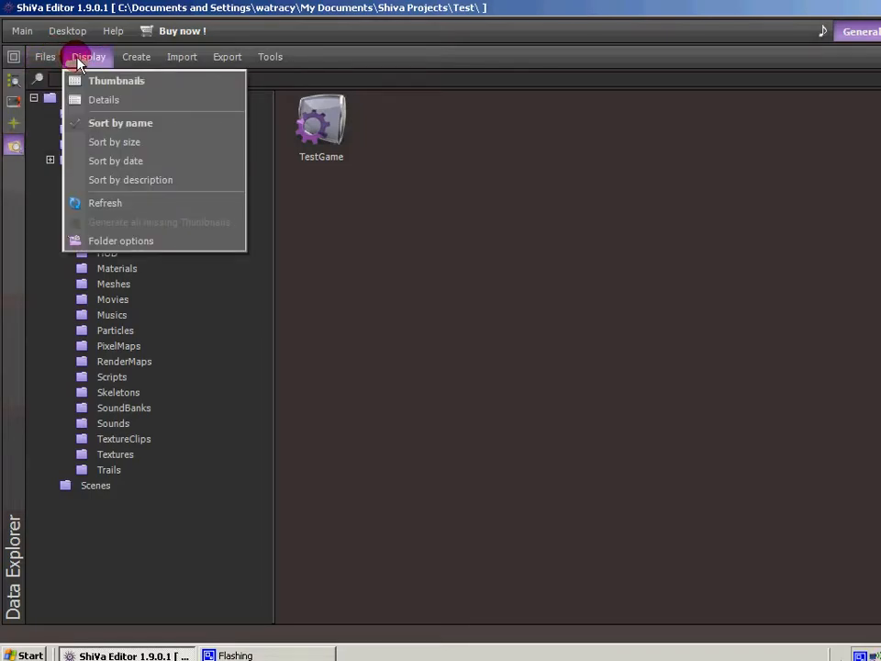
click(104, 99)
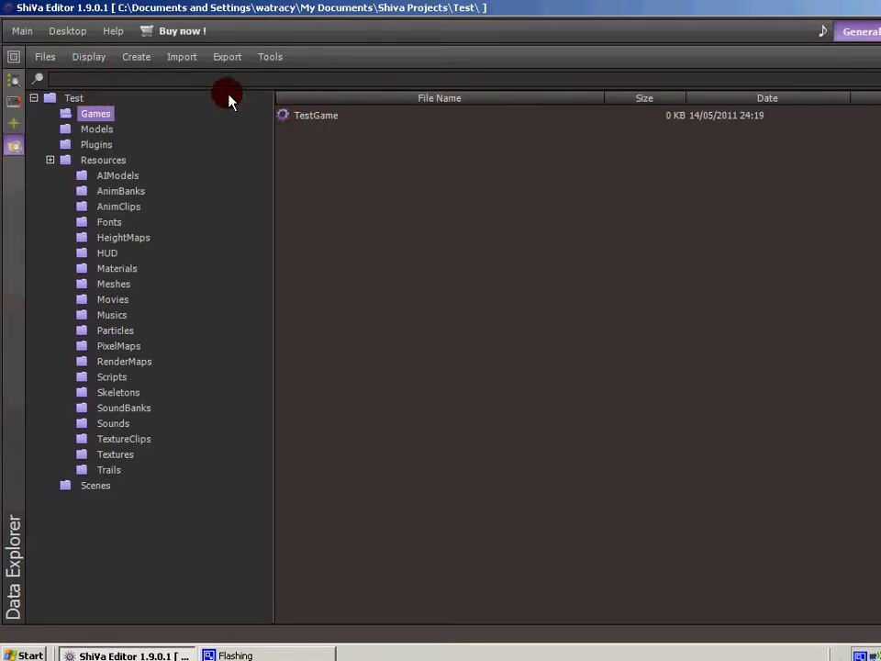
click(92, 57)
click(97, 77)
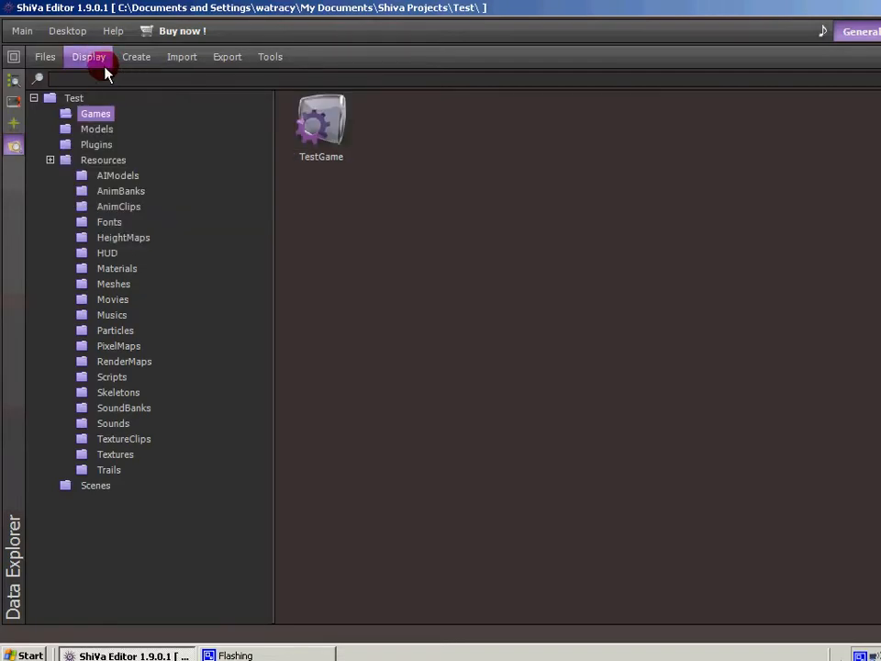
Step: Examine the file counts of the resource folders in Folder Options, including Fonts, Scripts and Textures, and close the dialog
click(99, 62)
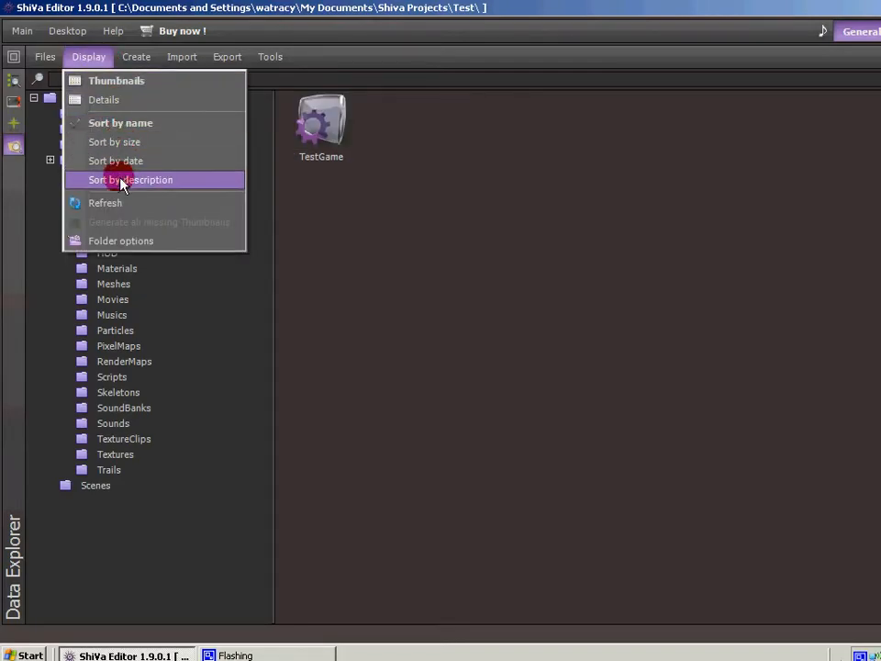
click(119, 243)
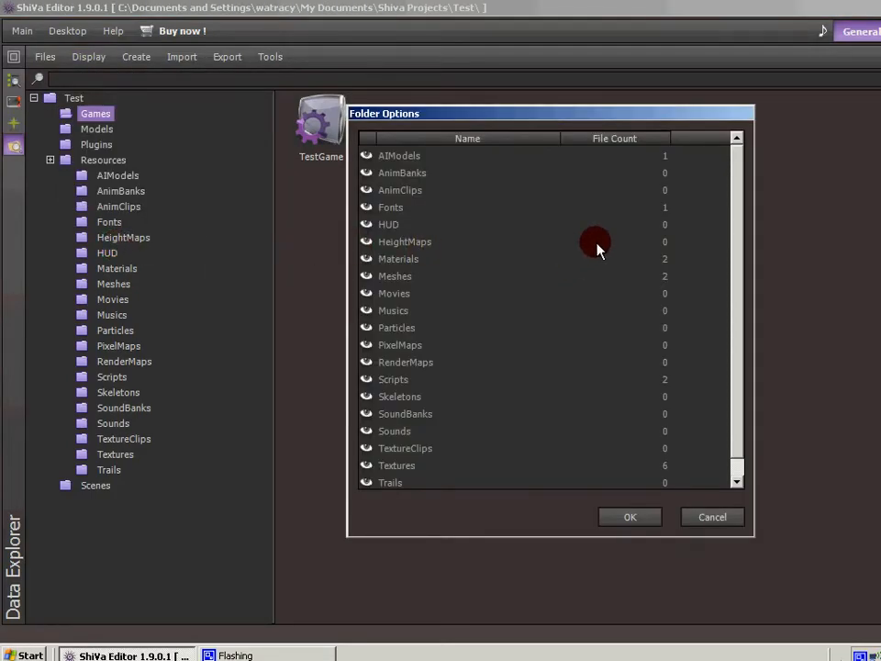
drag(737, 162, 739, 299)
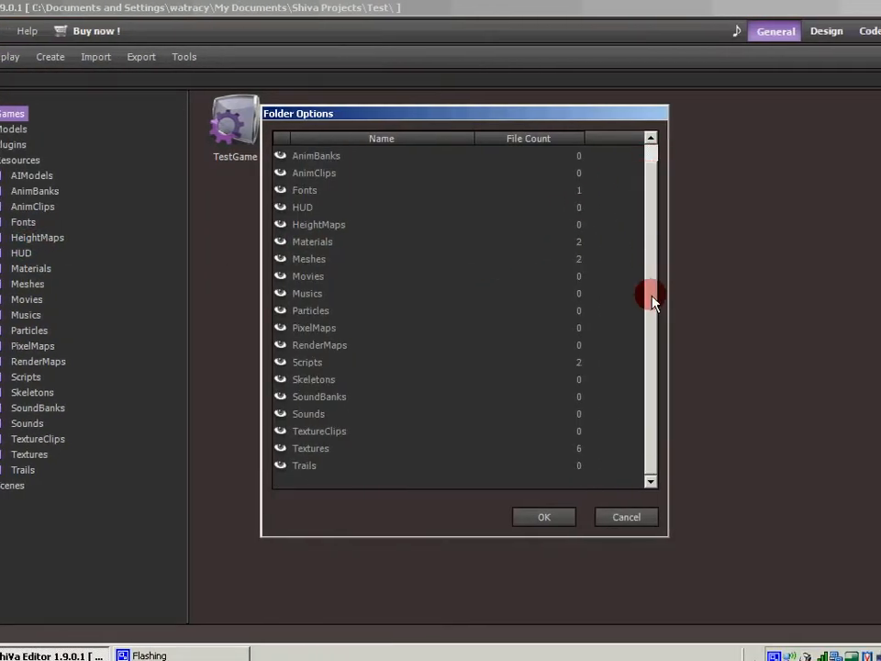
click(325, 173)
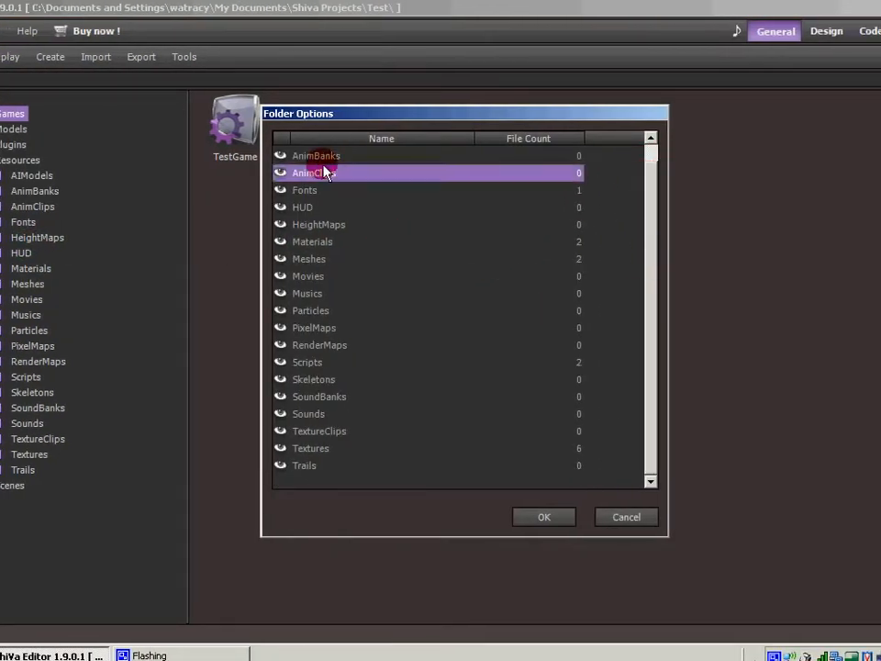
click(367, 199)
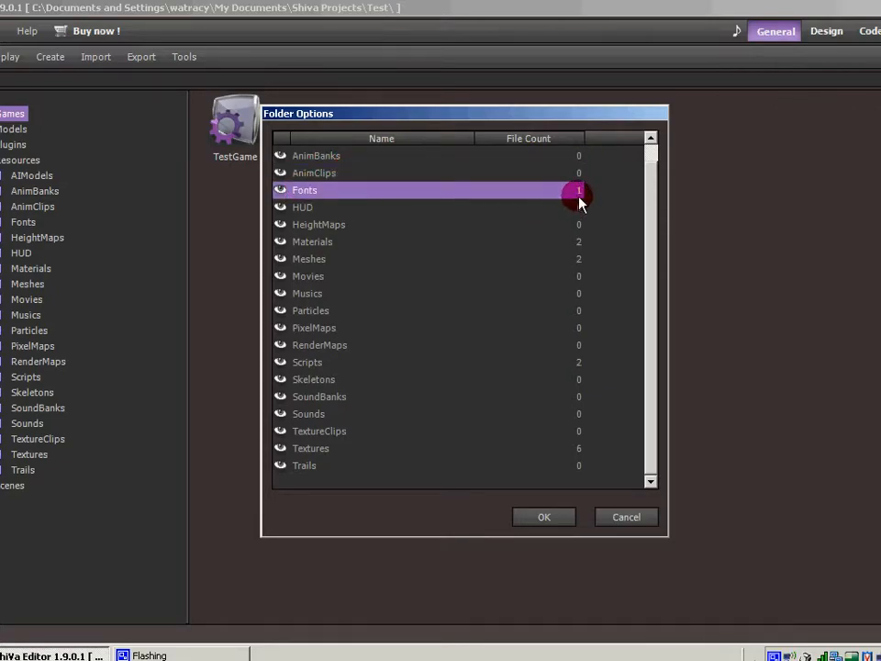
click(321, 363)
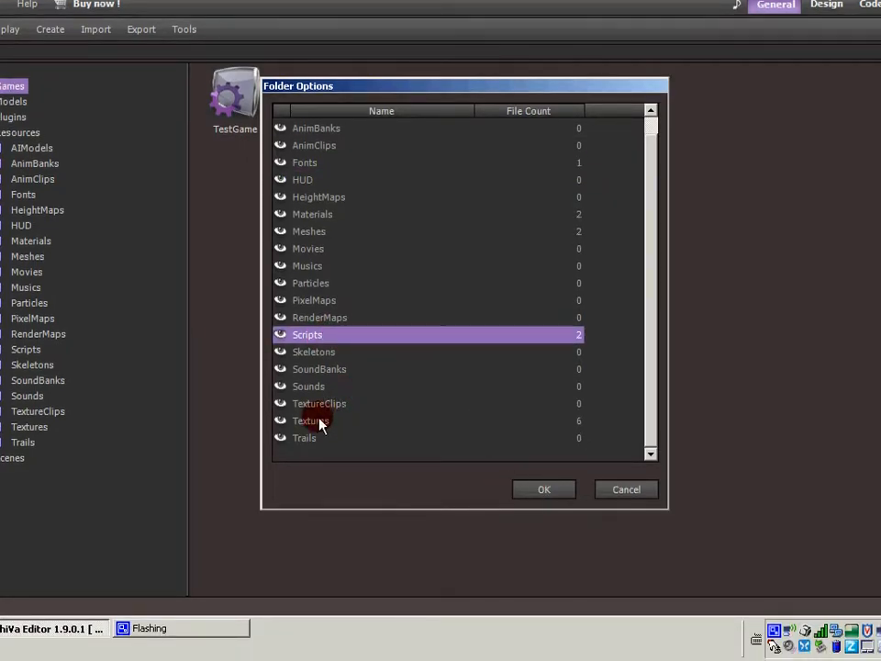
click(326, 422)
click(617, 493)
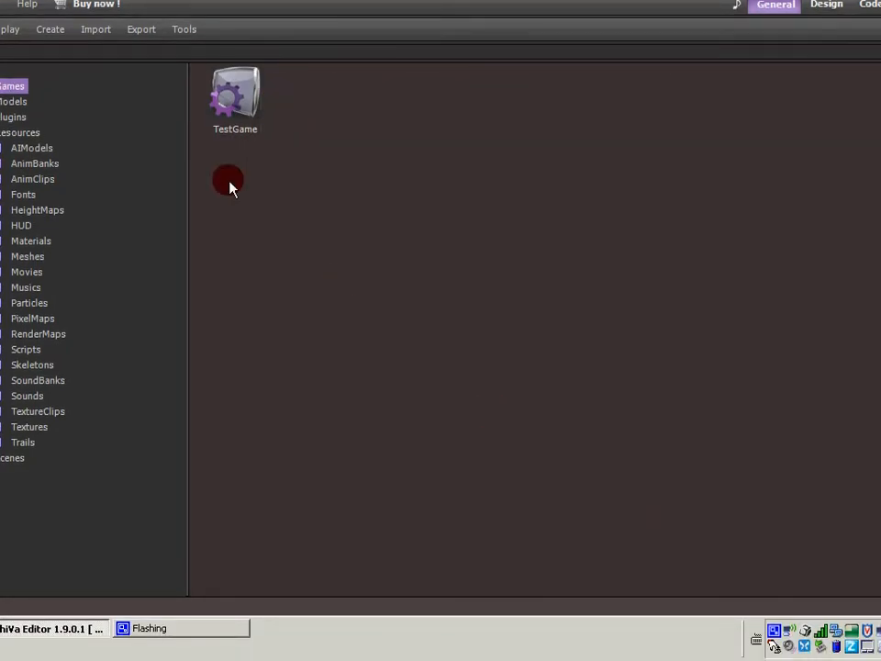
Step: Review which item types the Data Explorer can create, including the list of resource types
click(41, 31)
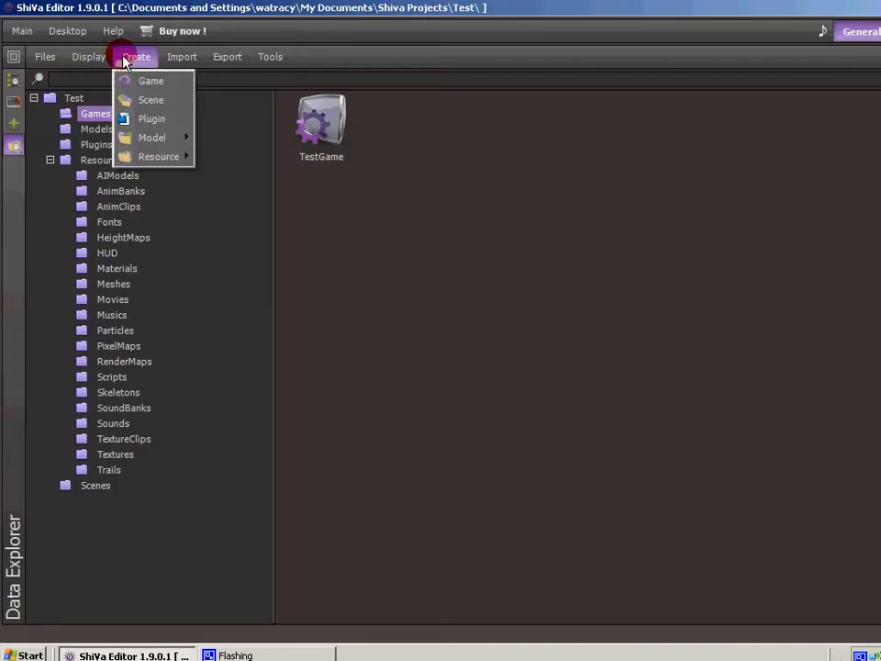
click(144, 83)
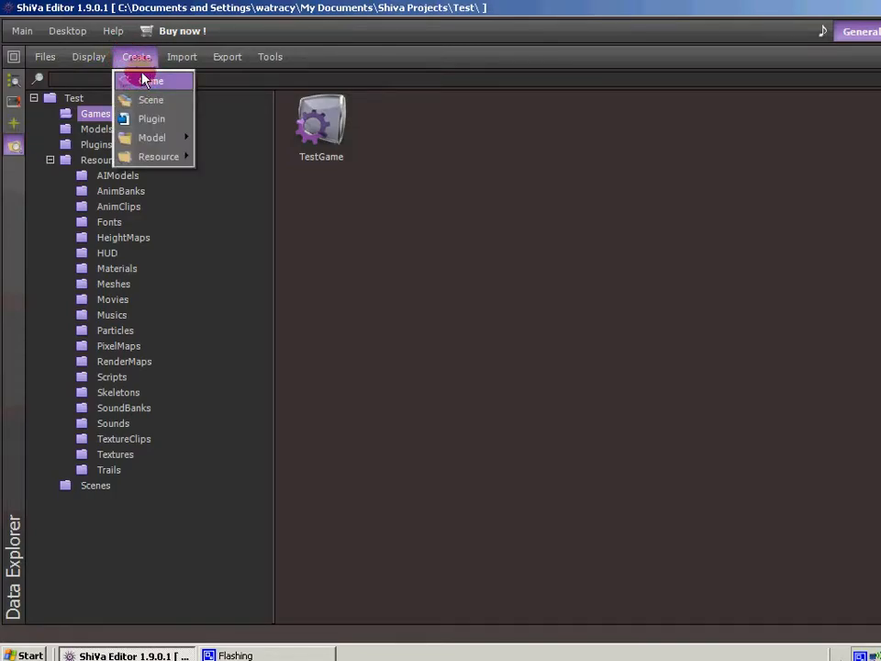
click(151, 139)
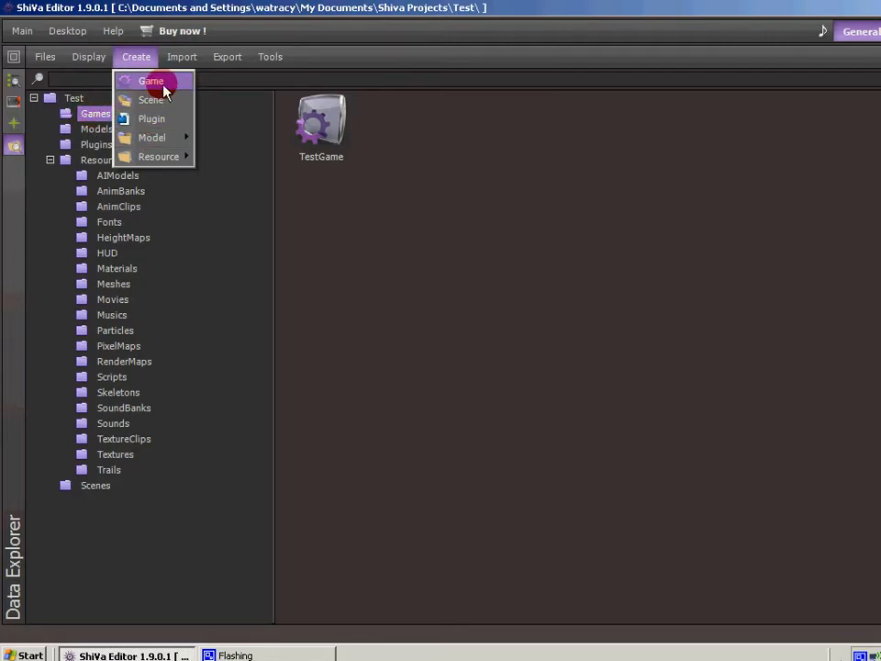
mouse_move(168, 161)
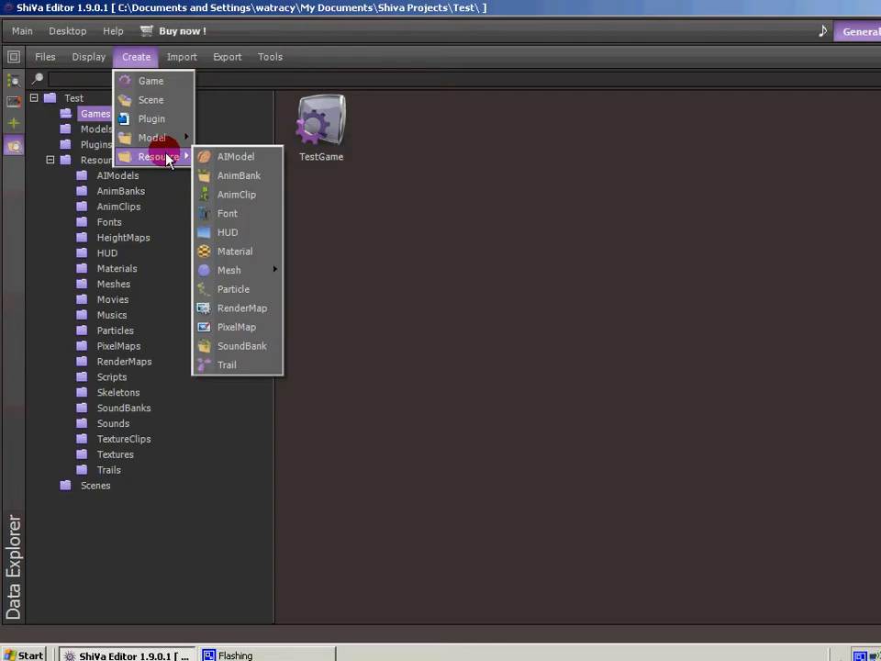
Step: Inspect the model import settings for Level.dae and leave the dialog without importing
mouse_move(172, 59)
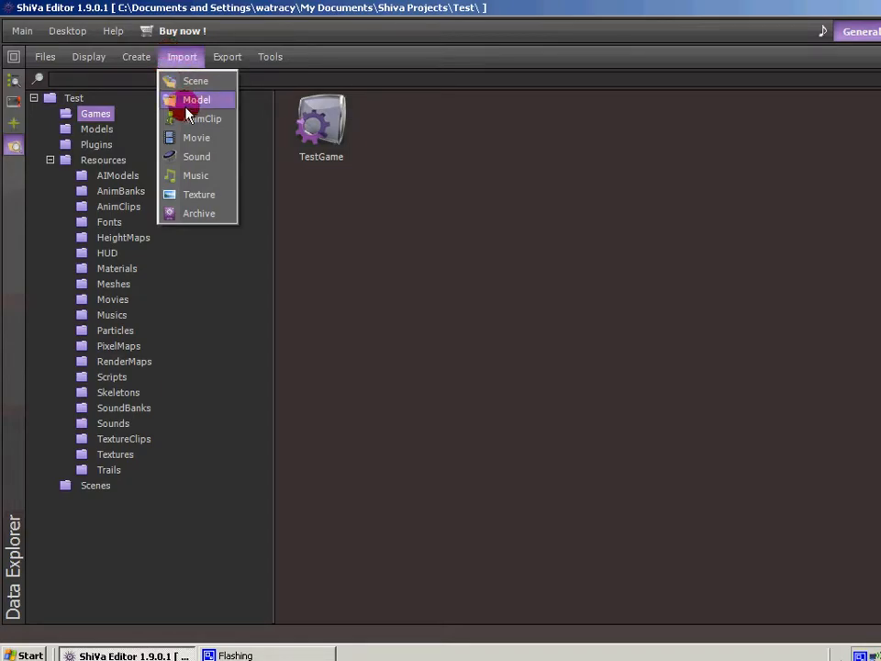
click(189, 103)
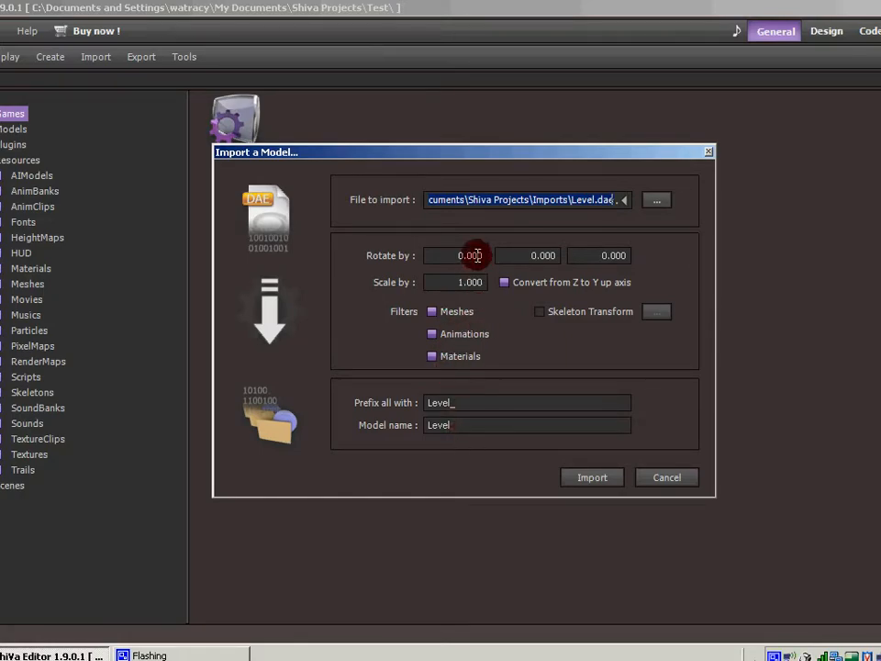
click(617, 477)
Step: Review the Data Explorer's export options and its library import and add tools
click(133, 58)
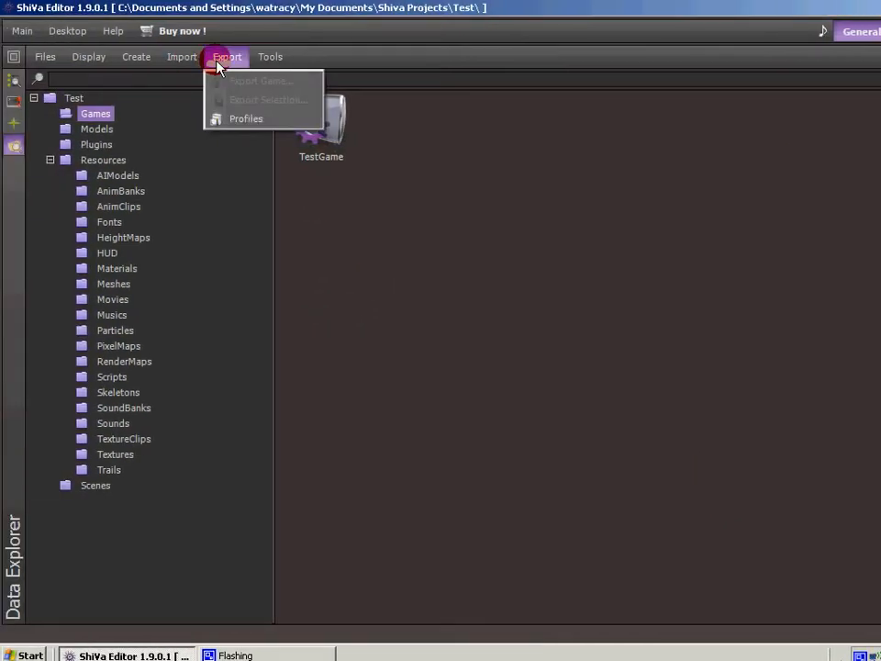
click(271, 58)
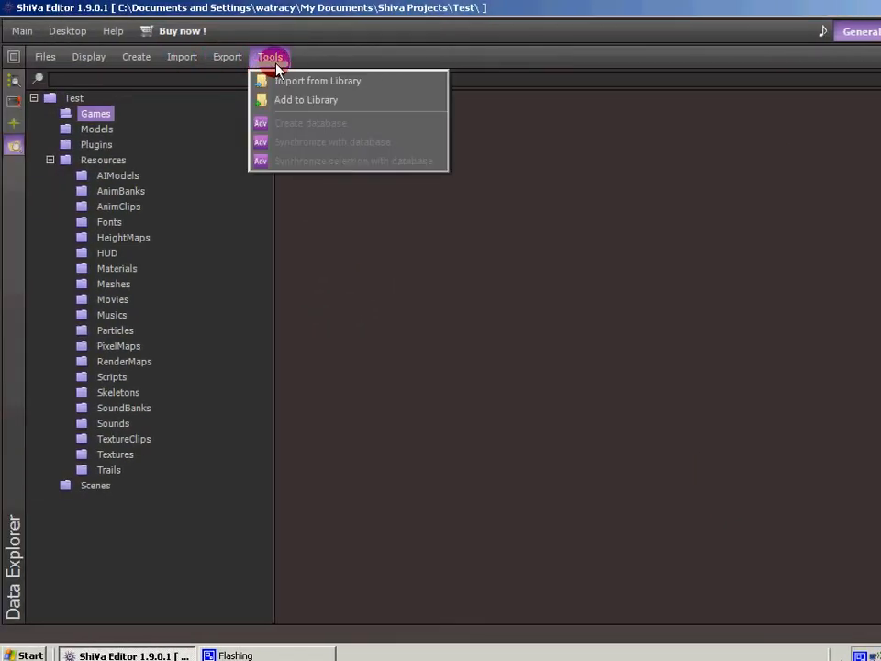
click(282, 88)
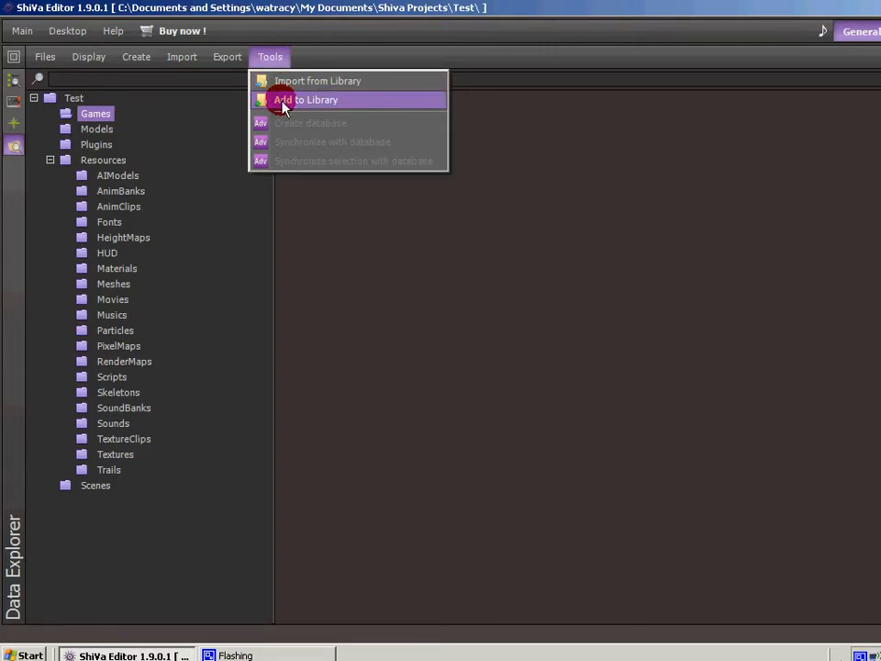
click(267, 58)
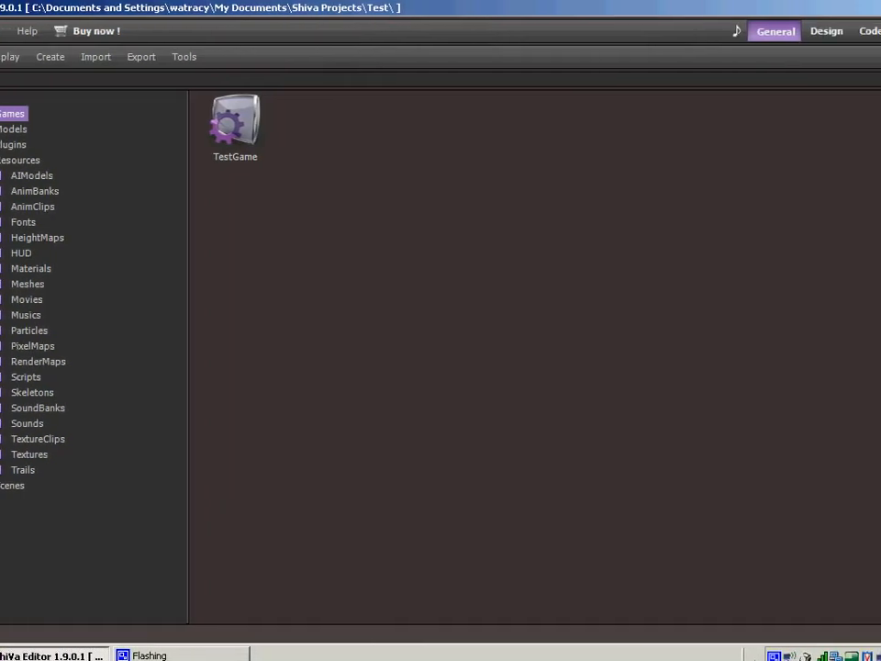
Step: Restore the maximized Data Explorer to its docked size alongside the Scene Viewer and Game Editor
click(867, 58)
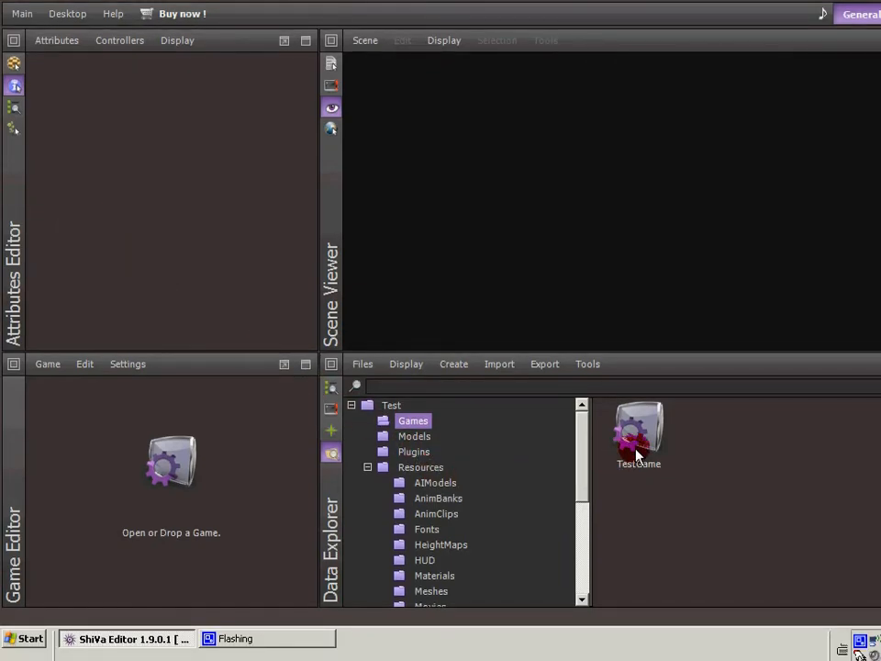
mouse_move(638, 454)
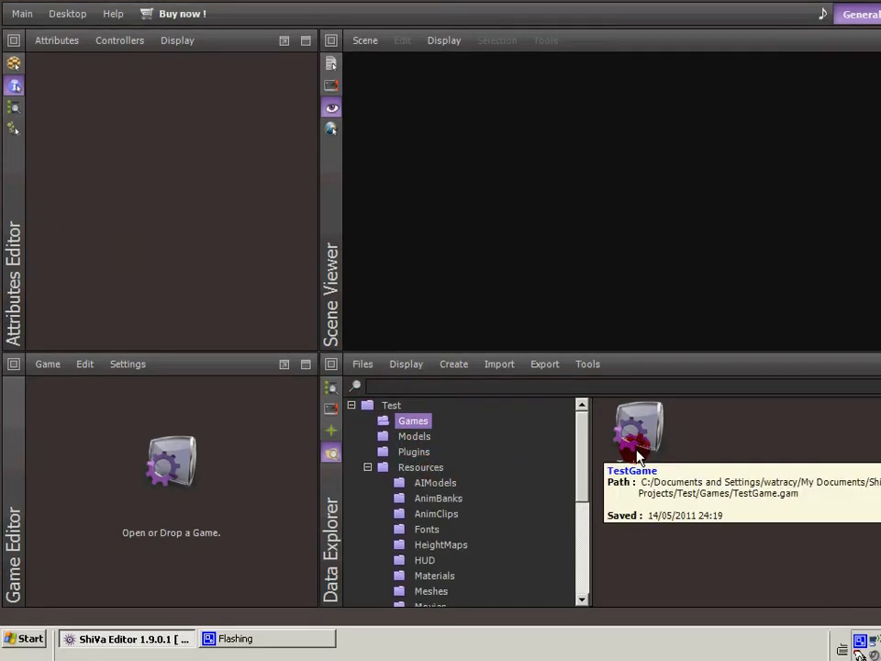